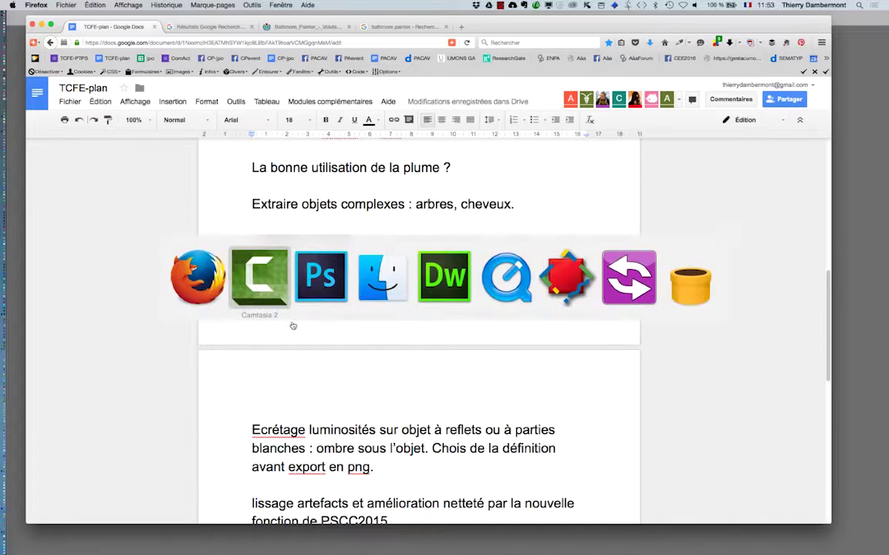
pyautogui.press('super+Tab')
# Step: Switch from Google Docs to the Photoshop vase image and check the brush size
pyautogui.keyDown('ctrl'); pyautogui.keyDown('alt'); pyautogui.moveTo(399, 303); pyautogui.dragTo(385, 306); pyautogui.keyUp('alt'); pyautogui.keyUp('ctrl')
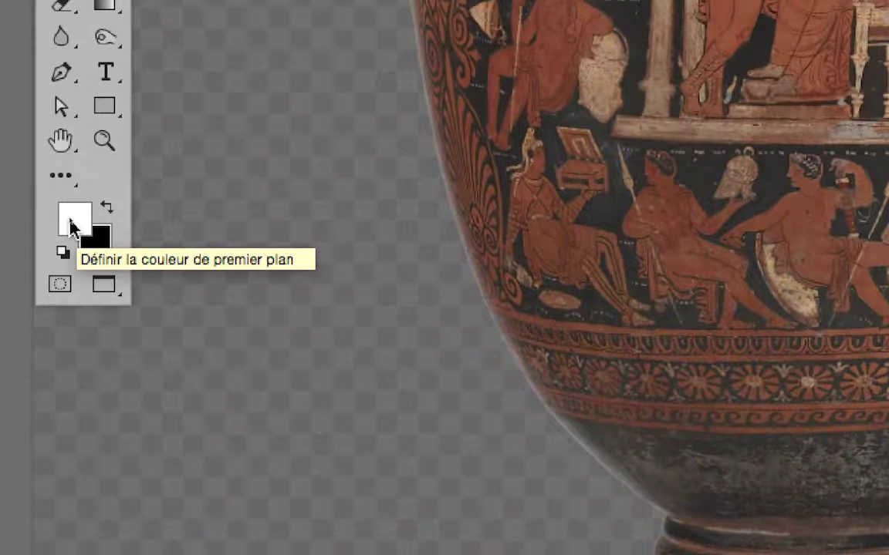
# Step: Set the foreground colour to pure black 000000 with white as the background
pyautogui.click(70, 227)
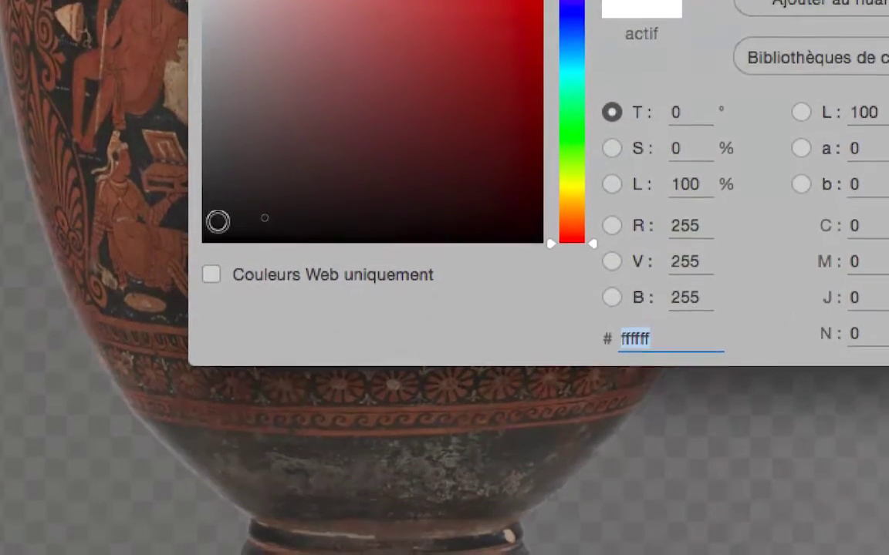
pyautogui.click(148, 364)
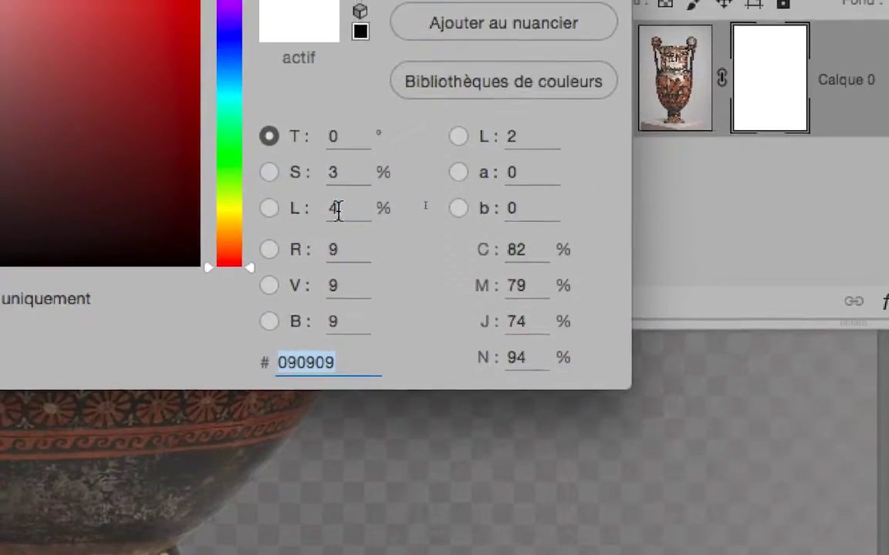
pyautogui.click(362, 192)
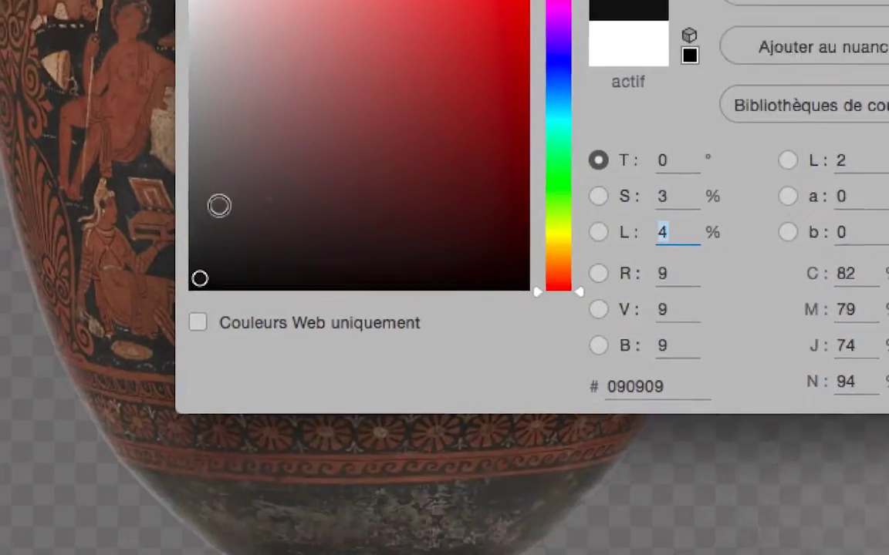
pyautogui.moveTo(200, 278); pyautogui.dragTo(214, 222)
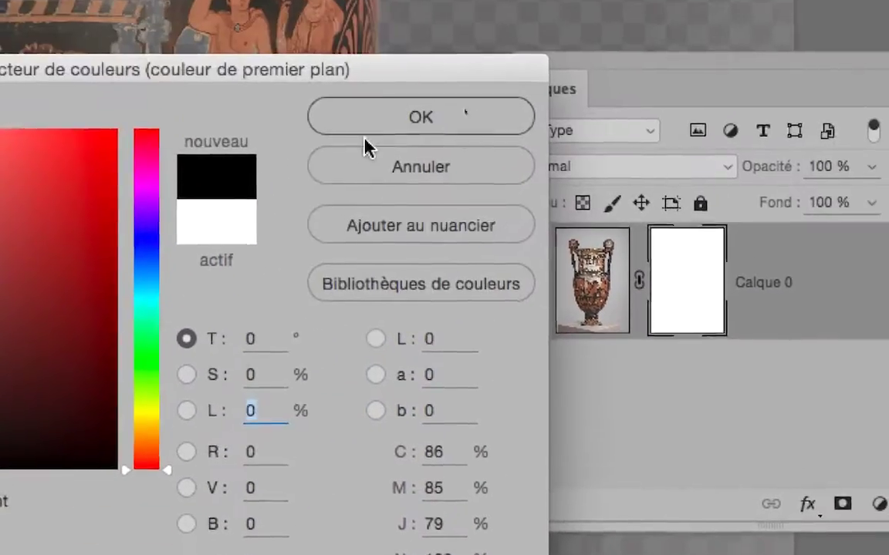
pyautogui.click(363, 136)
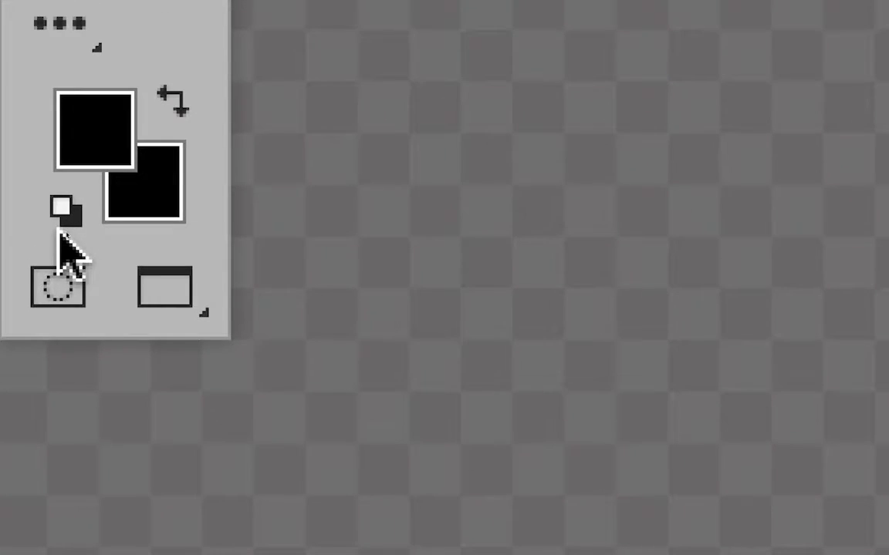
pyautogui.click(59, 232)
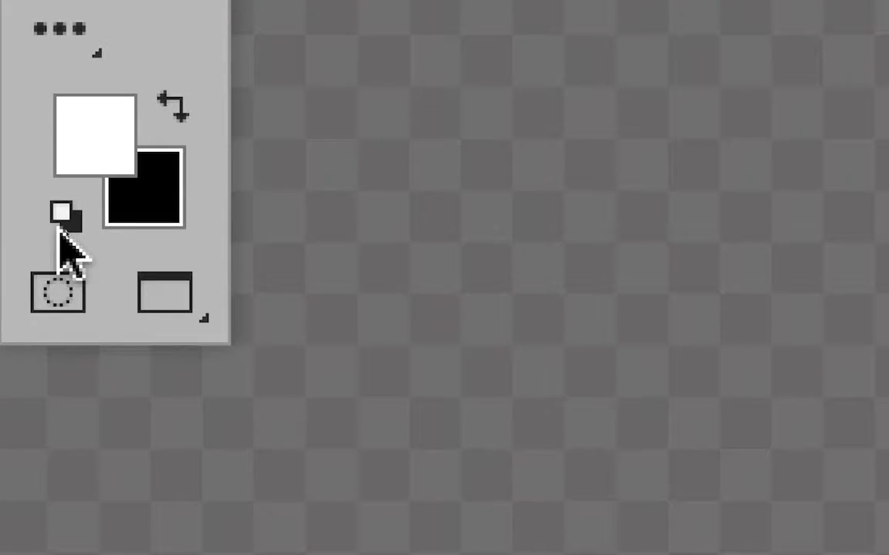
pyautogui.click(61, 230)
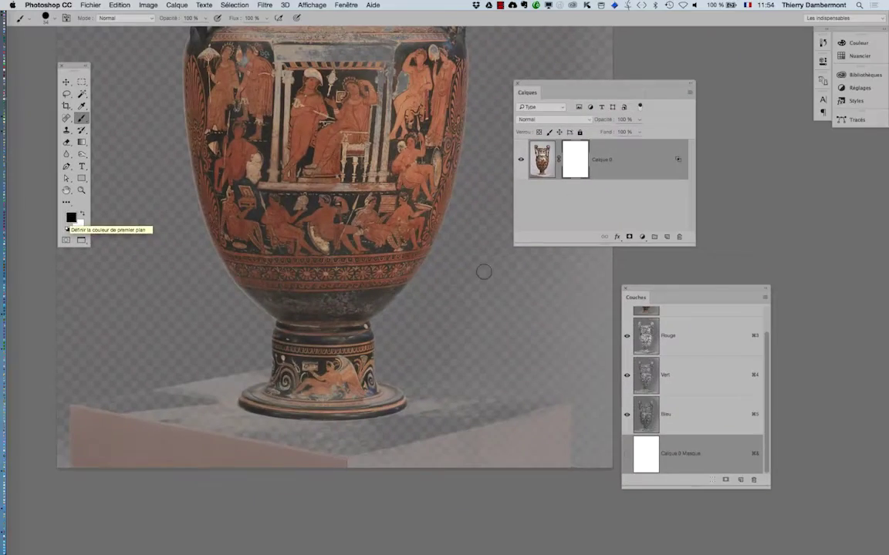
# Step: Mask the shadow right of the vase foot and along its bottom edge with a 34 px brush
pyautogui.scroll(5, 416, 401)
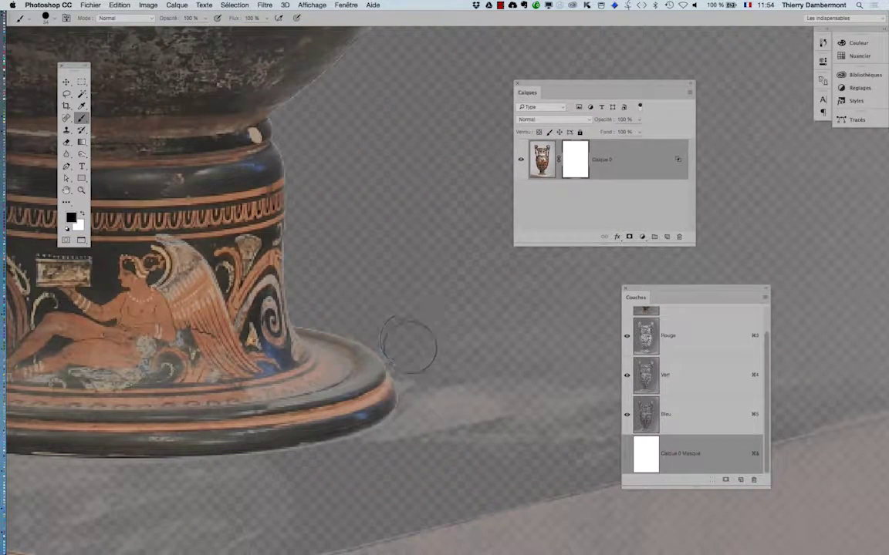
pyautogui.moveTo(420, 413); pyautogui.dragTo(402, 441)
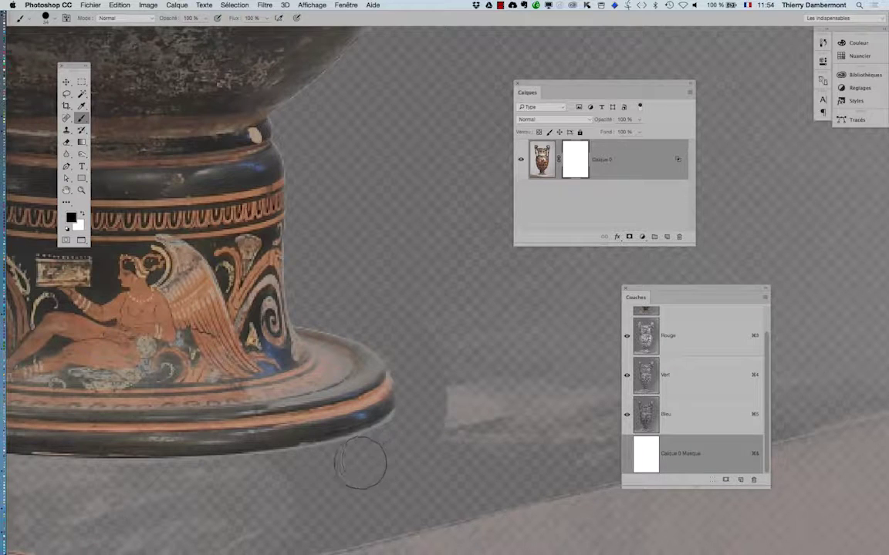
pyautogui.moveTo(308, 482); pyautogui.dragTo(455, 372)
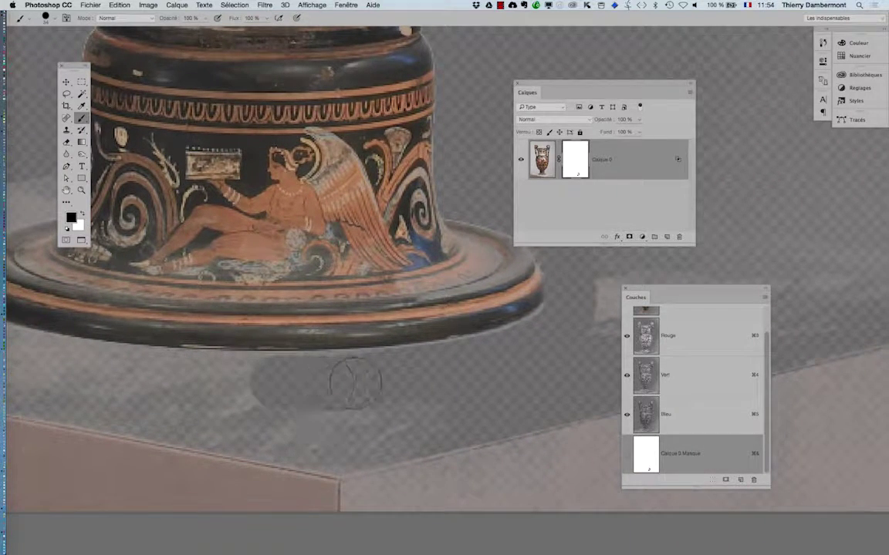
pyautogui.moveTo(284, 383)
pyautogui.mouseDown()
pyautogui.moveTo(385, 391)
pyautogui.moveTo(509, 373)
pyautogui.mouseUp()
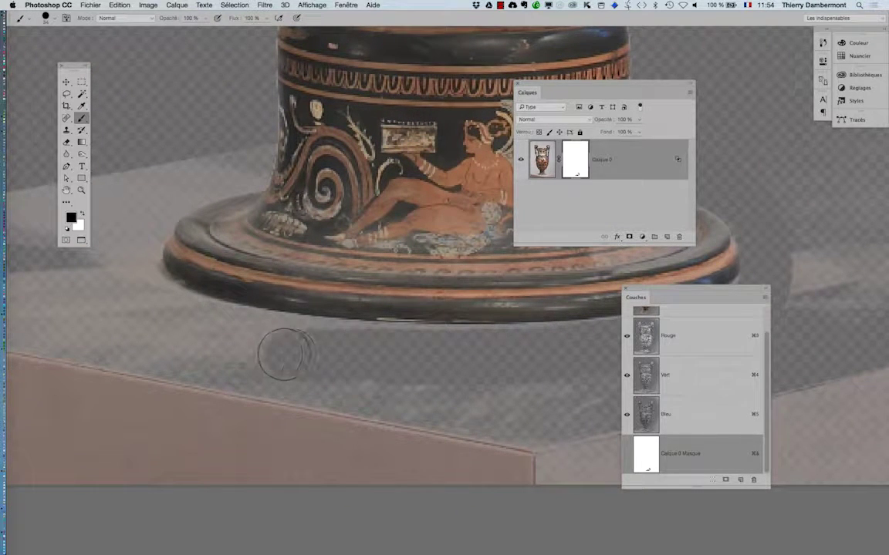
pyautogui.moveTo(253, 351)
pyautogui.mouseDown()
pyautogui.moveTo(147, 276)
pyautogui.moveTo(135, 255)
pyautogui.moveTo(171, 299)
pyautogui.moveTo(237, 321)
pyautogui.mouseUp()
pyautogui.moveTo(313, 335); pyautogui.dragTo(354, 342)
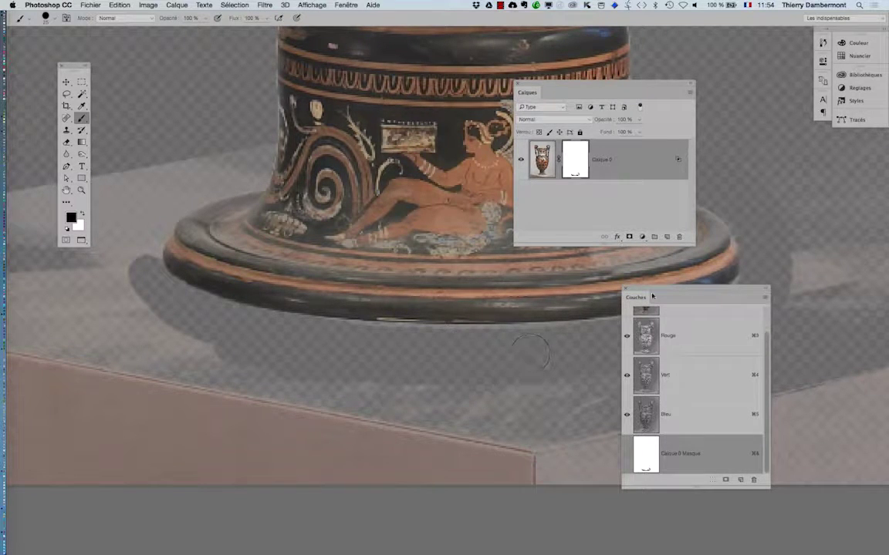
# Step: Mask the shadow along the left edge and rim of the vase foot
pyautogui.moveTo(667, 291); pyautogui.dragTo(711, 381)
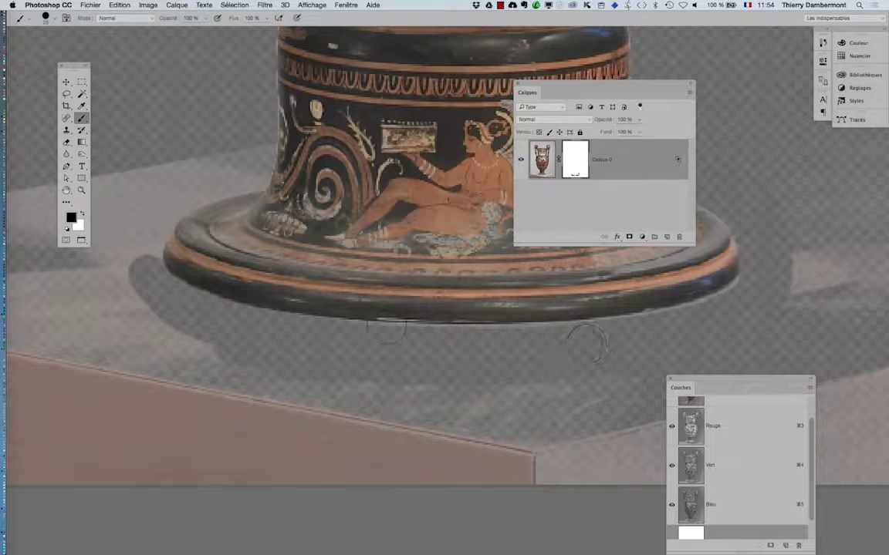
pyautogui.moveTo(253, 365); pyautogui.dragTo(192, 333)
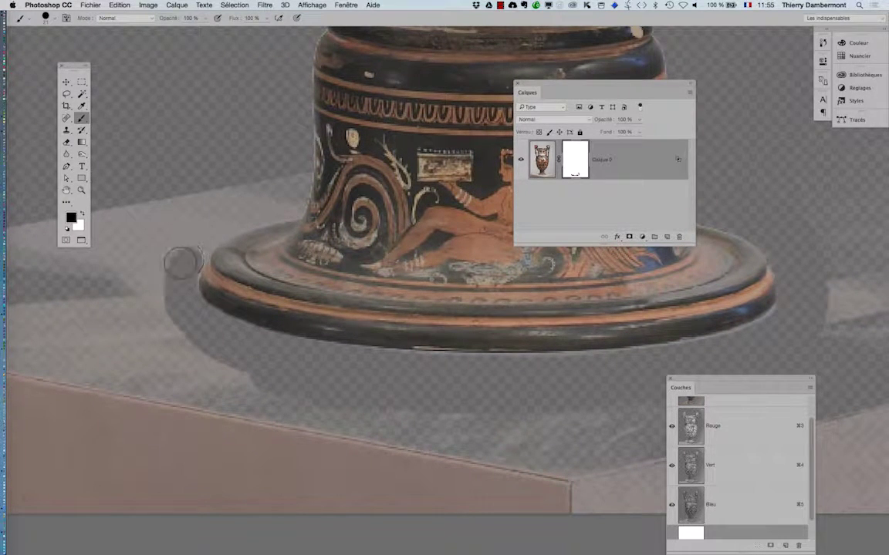
pyautogui.scroll(2, 186, 265)
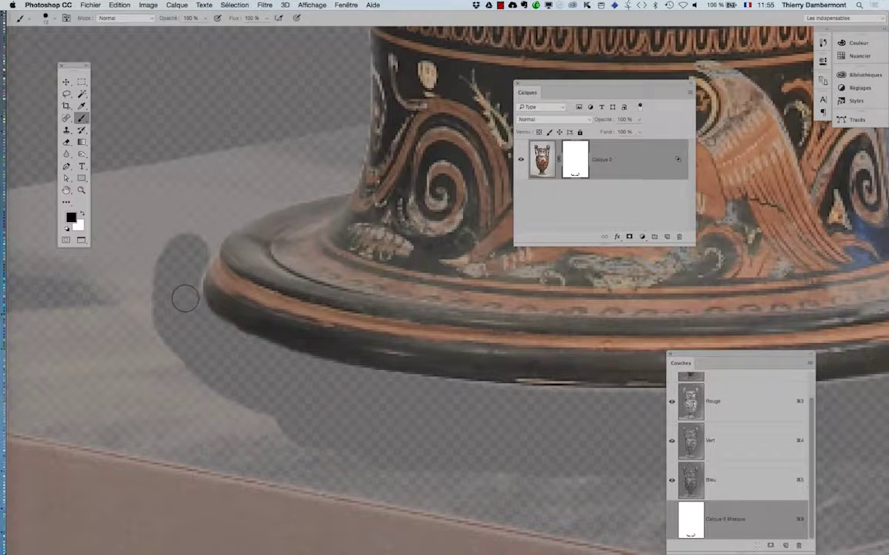
pyautogui.click(205, 230)
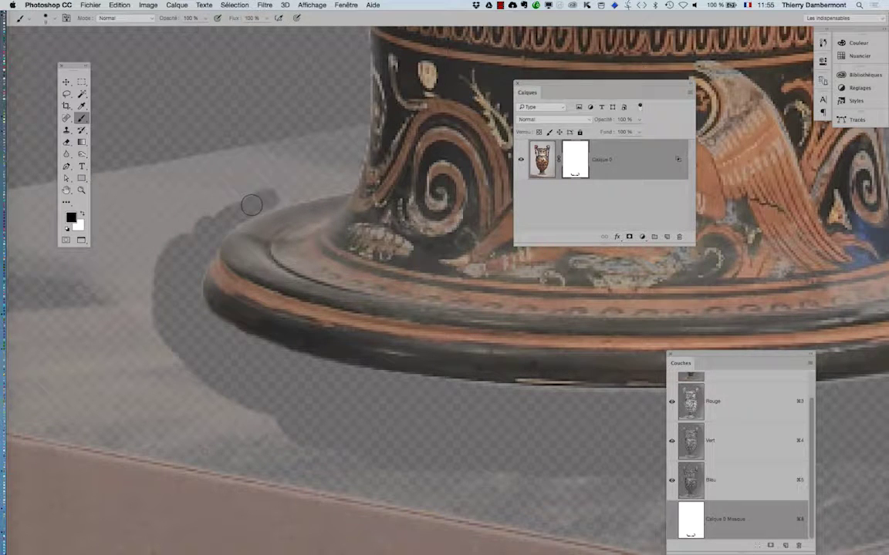
pyautogui.moveTo(278, 198); pyautogui.dragTo(314, 187)
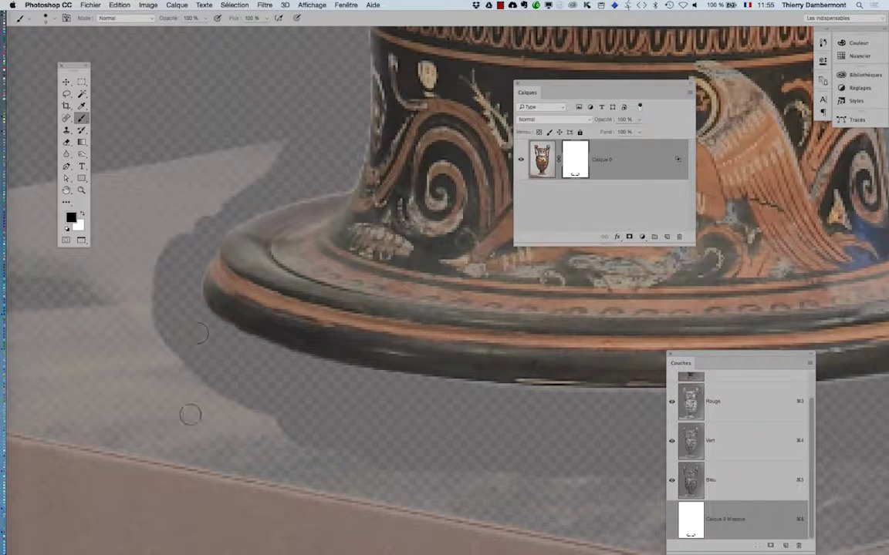
# Step: Paint the mask black over the pinkish base slab under the vase
pyautogui.hscroll(10, 308, 491)
pyautogui.hscroll(5, 307, 455)
pyautogui.hscroll(5, 188, 482)
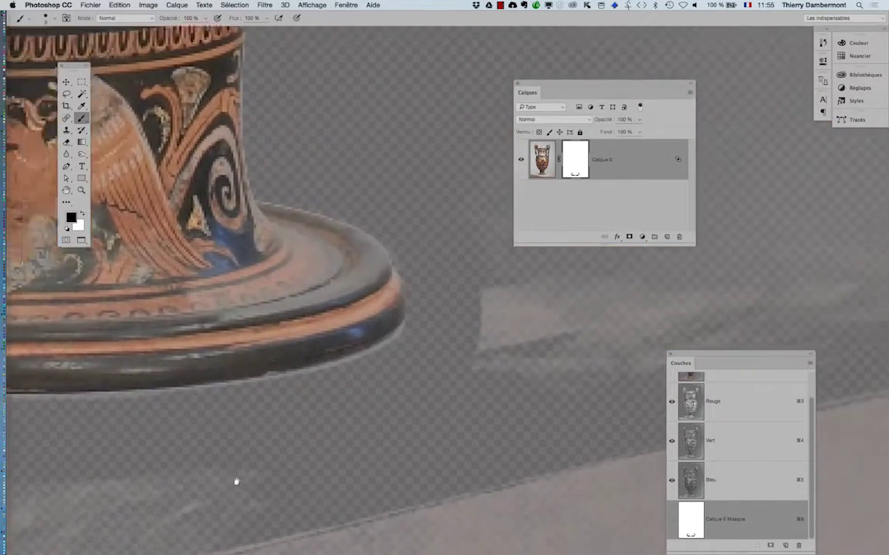
pyautogui.moveTo(439, 411); pyautogui.dragTo(470, 411)
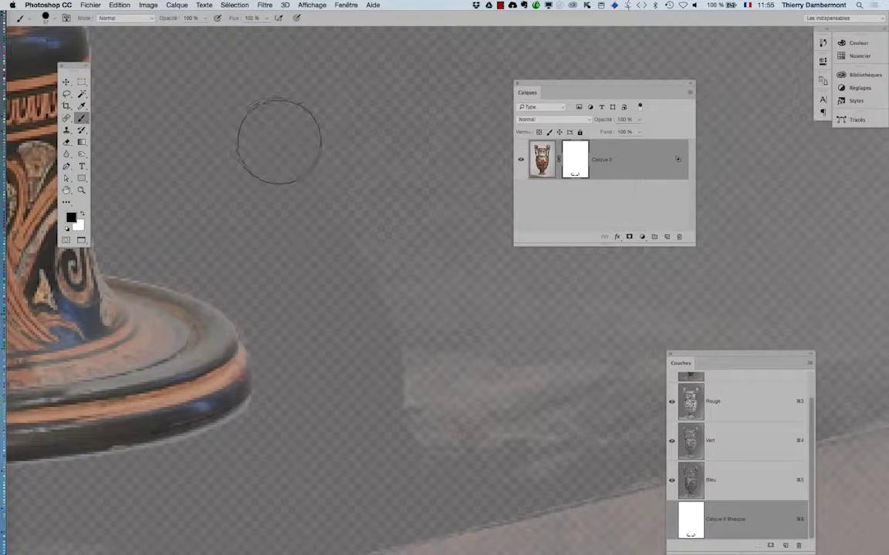
pyautogui.scroll(-2, 398, 254)
pyautogui.scroll(-2, 398, 254)
pyautogui.scroll(-2, 420, 298)
pyautogui.scroll(-2, 417, 317)
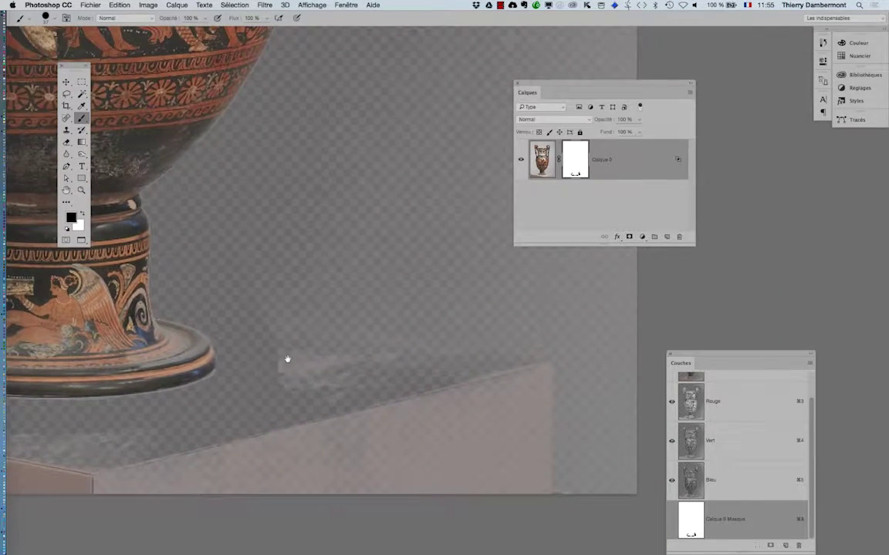
pyautogui.moveTo(347, 355)
pyautogui.mouseDown()
pyautogui.moveTo(358, 357)
pyautogui.moveTo(306, 403)
pyautogui.moveTo(239, 253)
pyautogui.moveTo(369, 115)
pyautogui.moveTo(373, 281)
pyautogui.moveTo(432, 288)
pyautogui.mouseUp()
pyautogui.scroll(-4, 377, 288)
pyautogui.moveTo(391, 359); pyautogui.dragTo(401, 305)
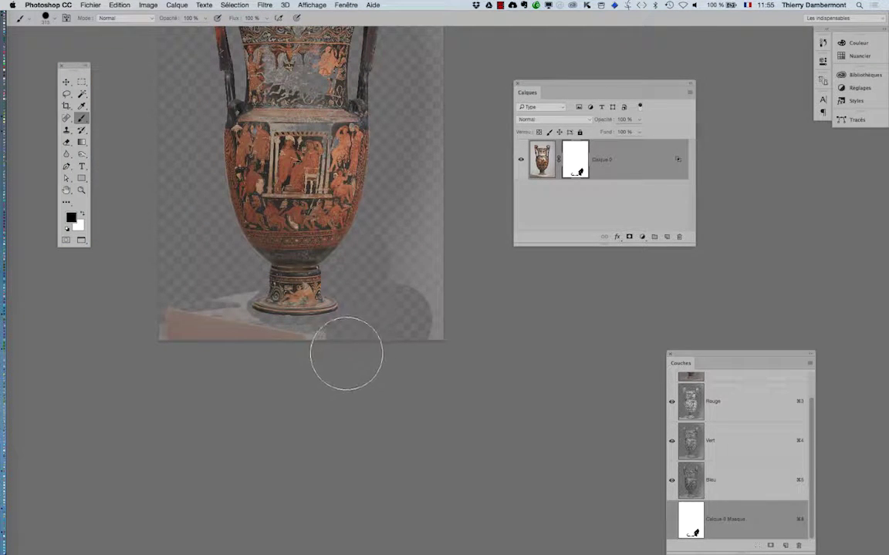
pyautogui.moveTo(347, 354); pyautogui.dragTo(158, 341)
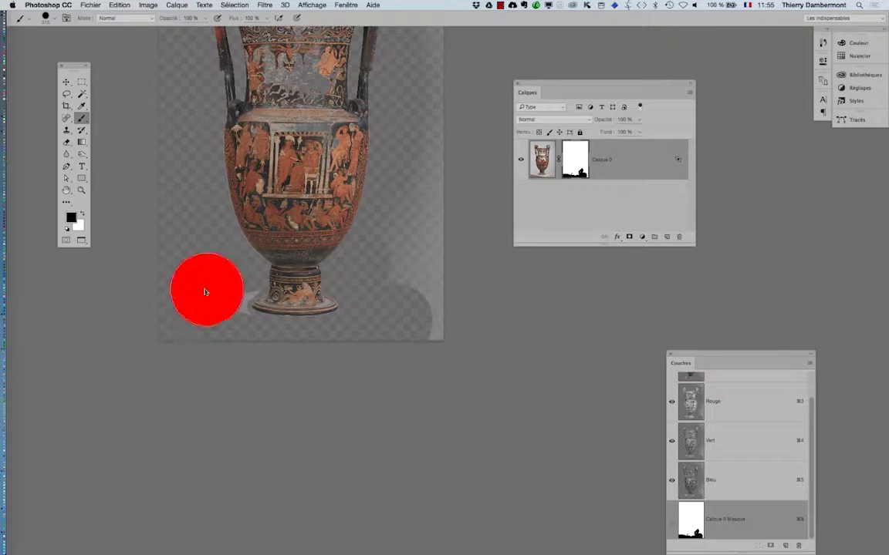
# Step: Mask out the dark shadow blob at lower right with a brush of about 155 px
pyautogui.moveTo(205, 291); pyautogui.dragTo(206, 302)
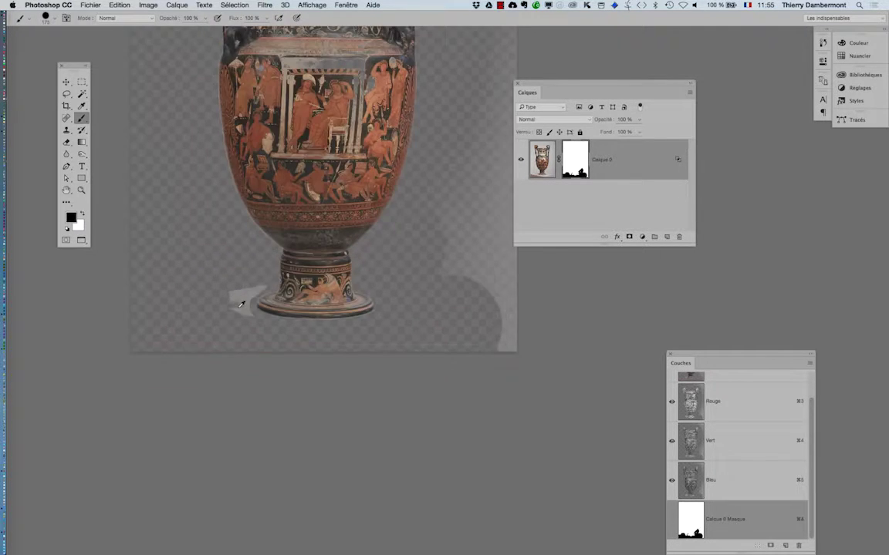
pyautogui.scroll(5, 236, 303)
pyautogui.moveTo(229, 317)
pyautogui.mouseDown()
pyautogui.moveTo(213, 335)
pyautogui.moveTo(222, 293)
pyautogui.moveTo(262, 268)
pyautogui.moveTo(246, 297)
pyautogui.mouseUp()
pyautogui.moveTo(374, 365); pyautogui.dragTo(125, 392)
pyautogui.moveTo(333, 369); pyautogui.dragTo(278, 424)
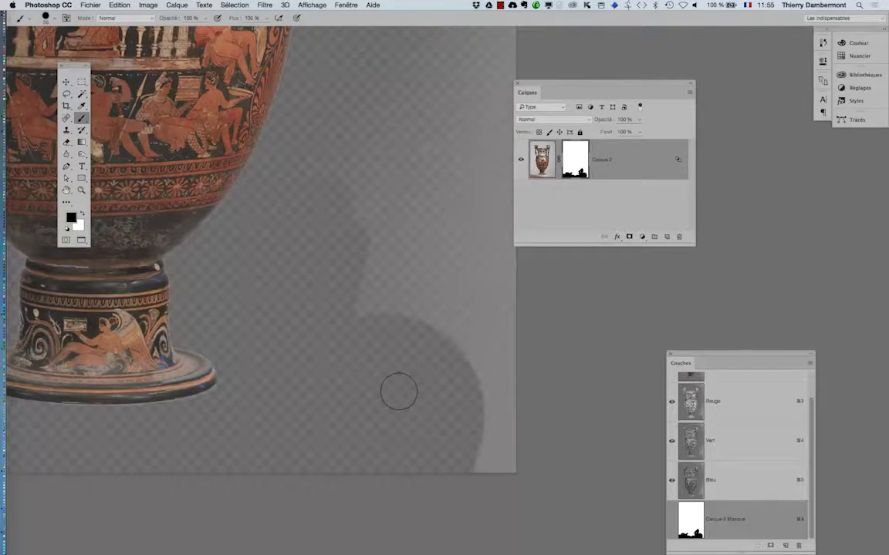
pyautogui.moveTo(404, 395)
pyautogui.mouseDown()
pyautogui.moveTo(432, 395)
pyautogui.moveTo(479, 460)
pyautogui.moveTo(478, 389)
pyautogui.mouseUp()
# Step: Mask out the remaining grey shadow at lower right and along the right edge
pyautogui.scroll(-2, 451, 356)
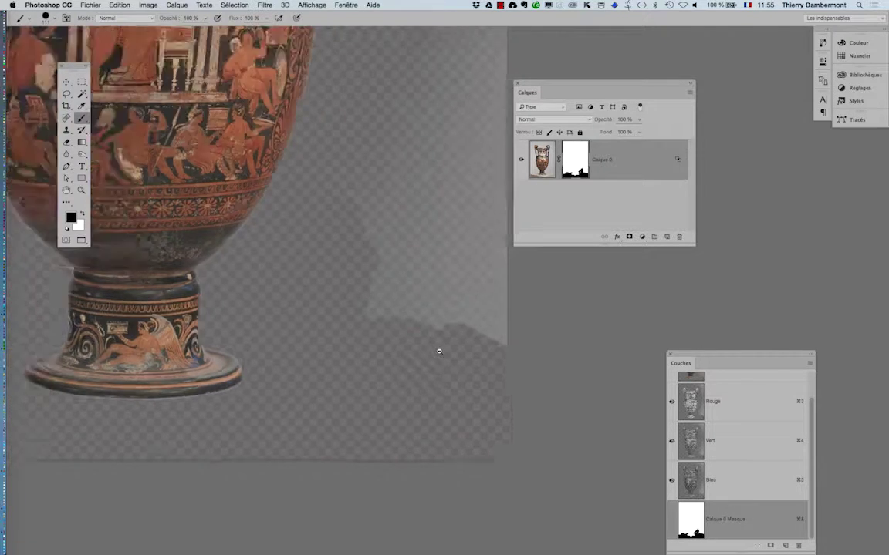
pyautogui.scroll(-3, 439, 349)
pyautogui.moveTo(410, 357)
pyautogui.mouseDown()
pyautogui.moveTo(439, 359)
pyautogui.moveTo(434, 226)
pyautogui.mouseUp()
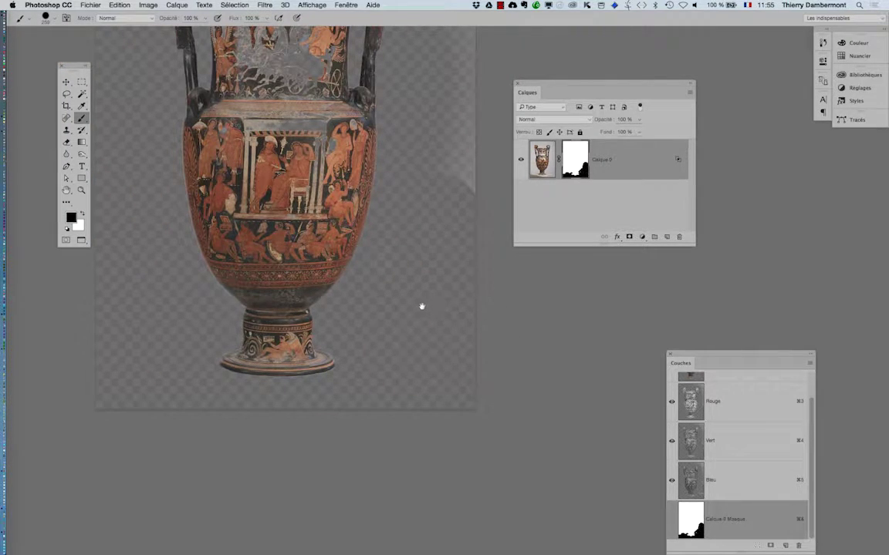
pyautogui.moveTo(421, 305); pyautogui.dragTo(387, 430)
pyautogui.moveTo(427, 189); pyautogui.dragTo(431, 354)
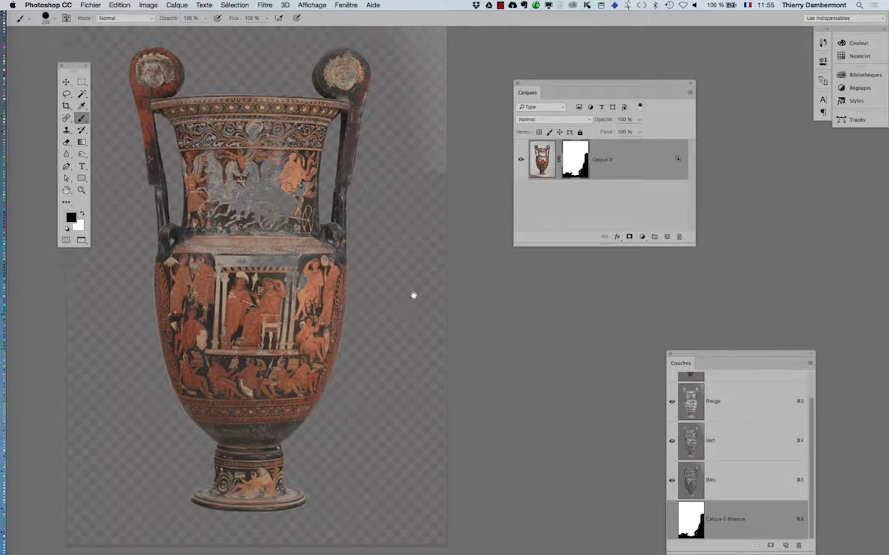
pyautogui.moveTo(443, 263)
pyautogui.mouseDown()
pyautogui.moveTo(221, 108)
pyautogui.moveTo(273, 116)
pyautogui.mouseUp()
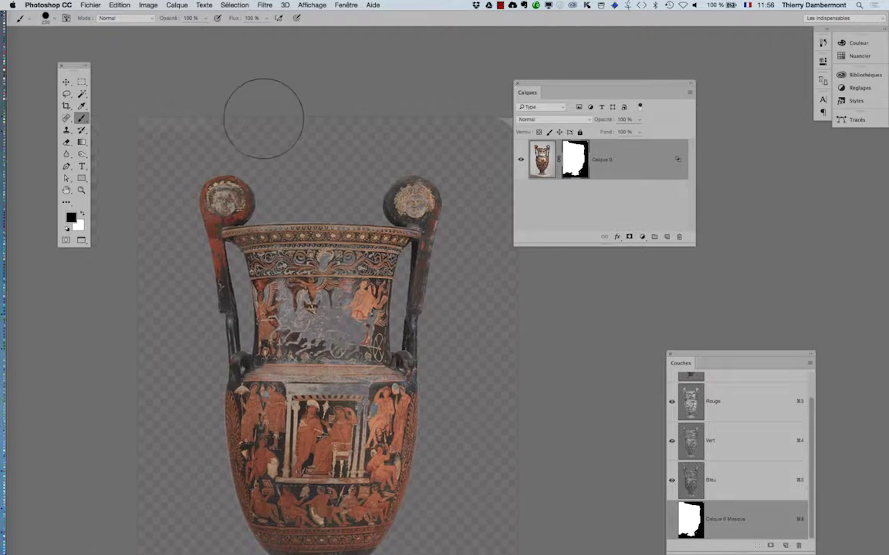
pyautogui.moveTo(543, 80); pyautogui.dragTo(660, 82)
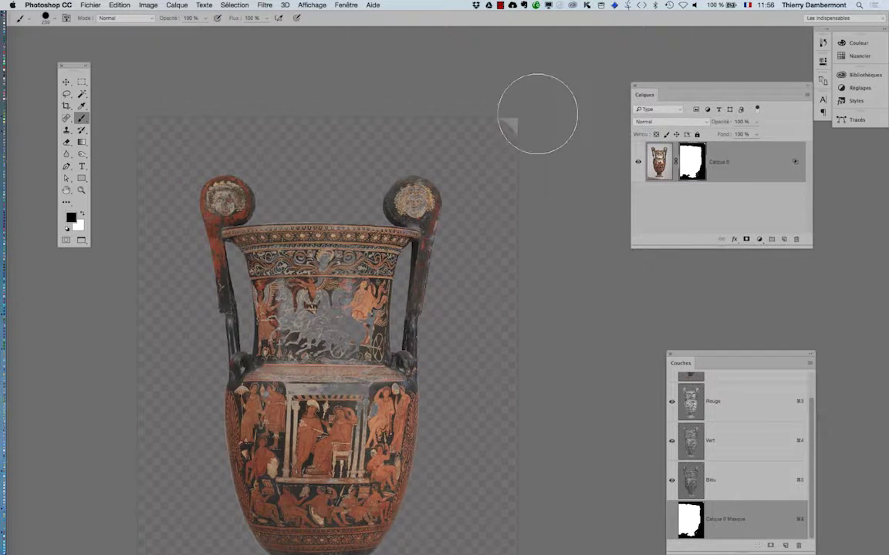
pyautogui.click(47, 5)
pyautogui.moveTo(48, 33)
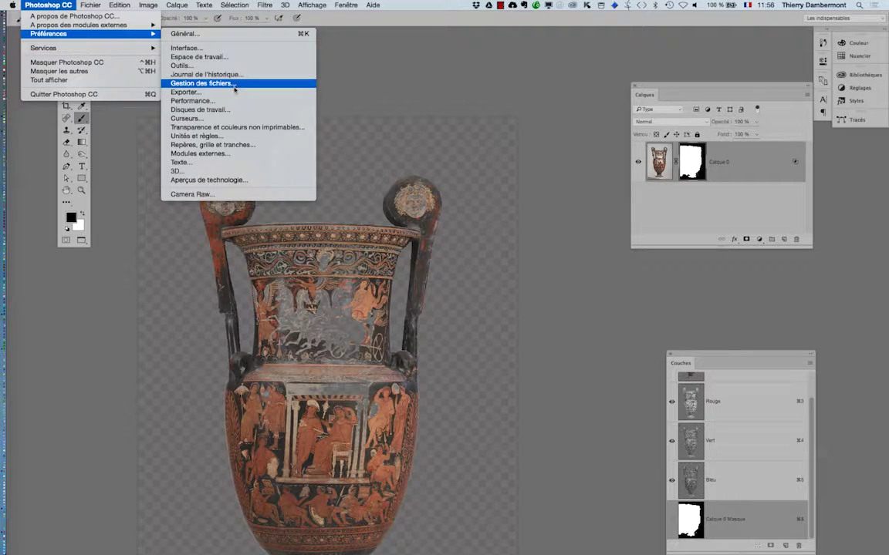
pyautogui.click(229, 102)
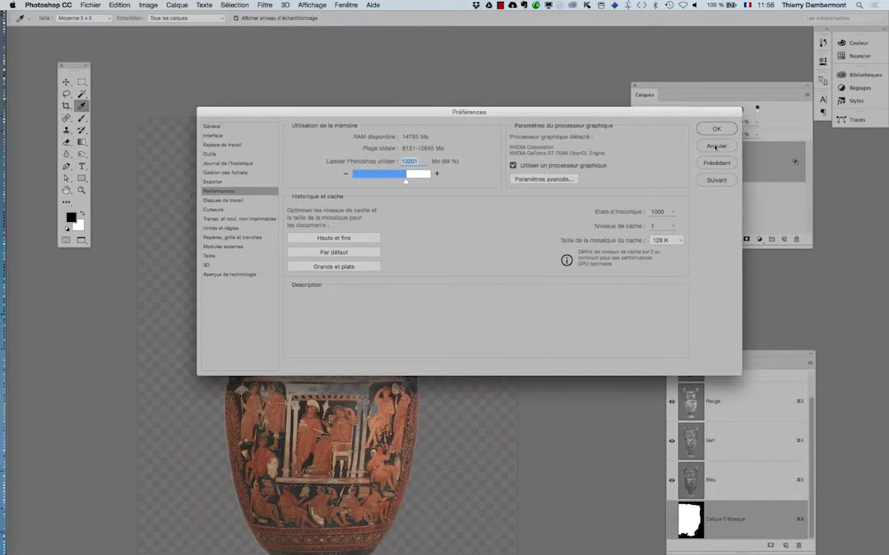
pyautogui.click(715, 147)
pyautogui.press('b')
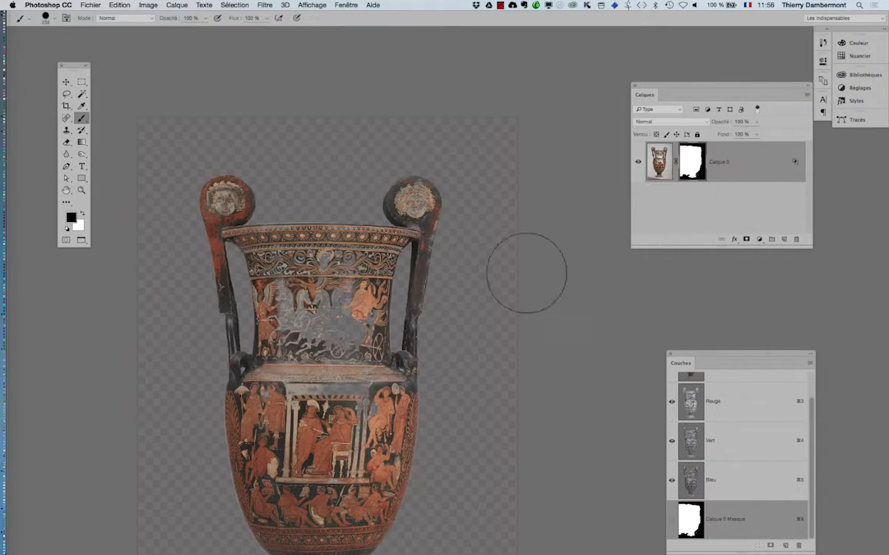
pyautogui.moveTo(354, 143); pyautogui.dragTo(407, 152)
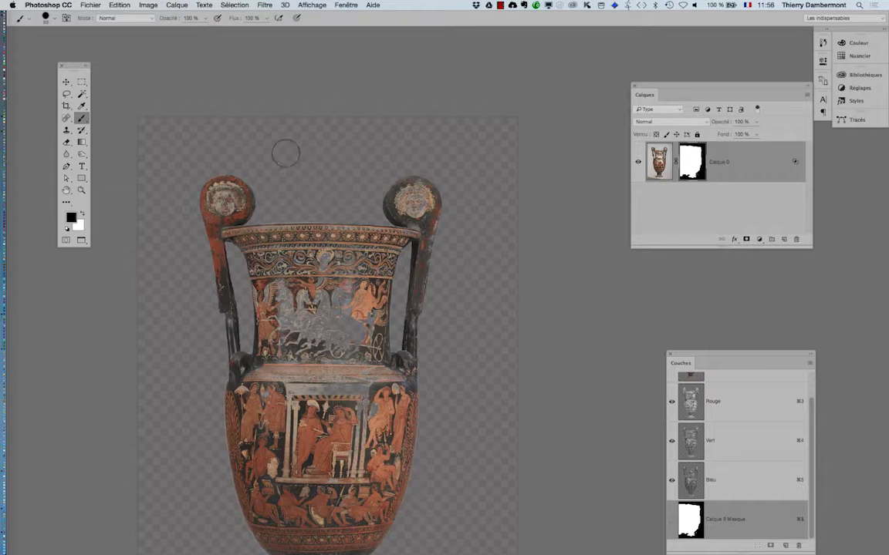
pyautogui.scroll(-2, 359, 258)
pyautogui.scroll(-1, 356, 301)
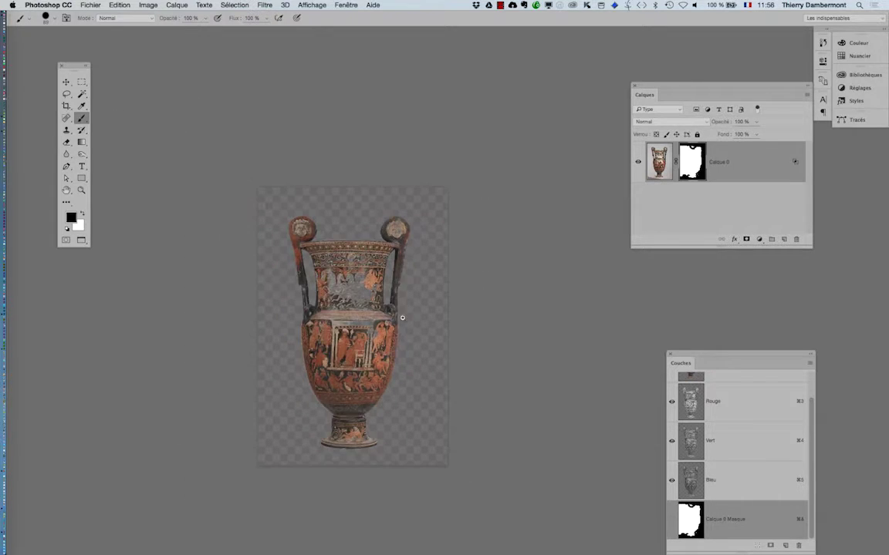
pyautogui.moveTo(393, 316); pyautogui.dragTo(374, 228)
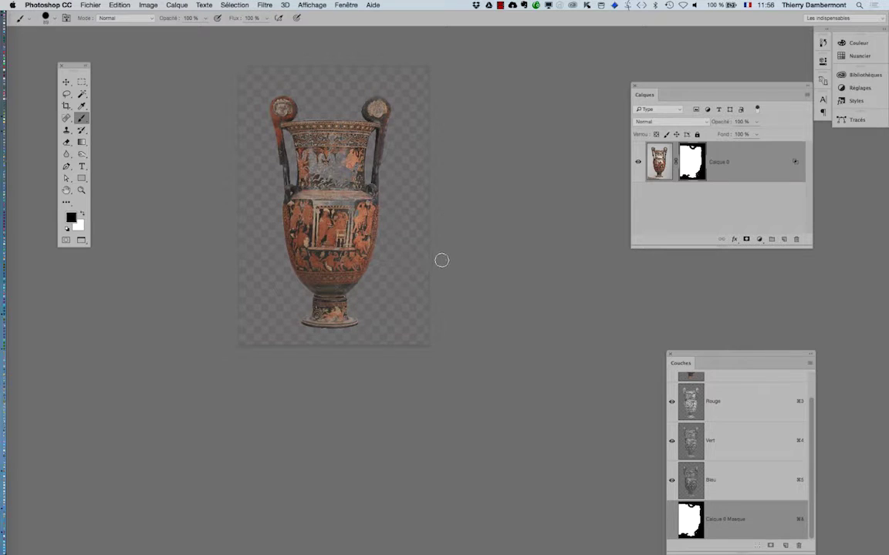
pyautogui.click(48, 5)
pyautogui.moveTo(49, 33)
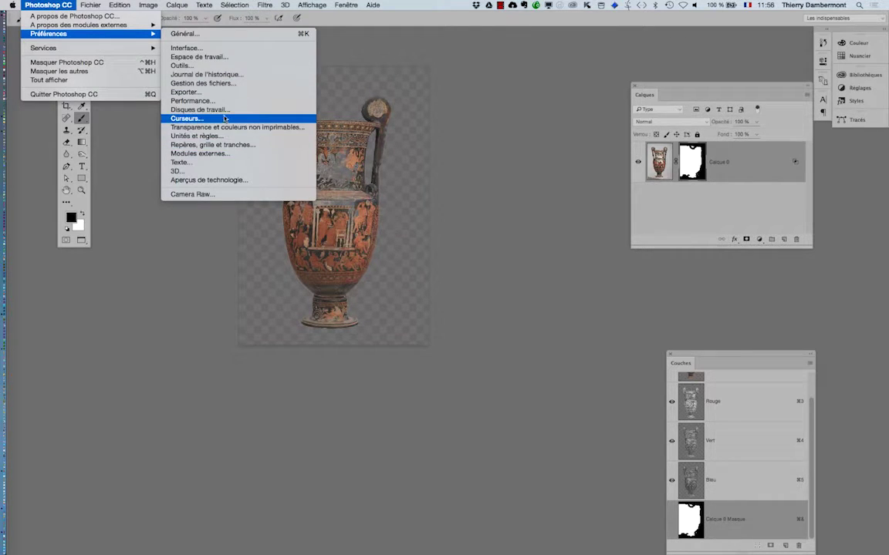
pyautogui.click(220, 101)
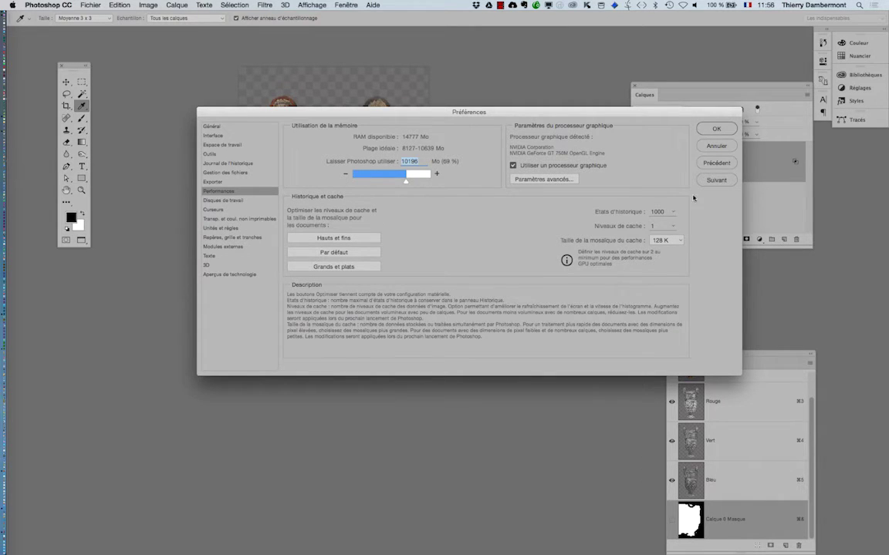
pyautogui.click(717, 146)
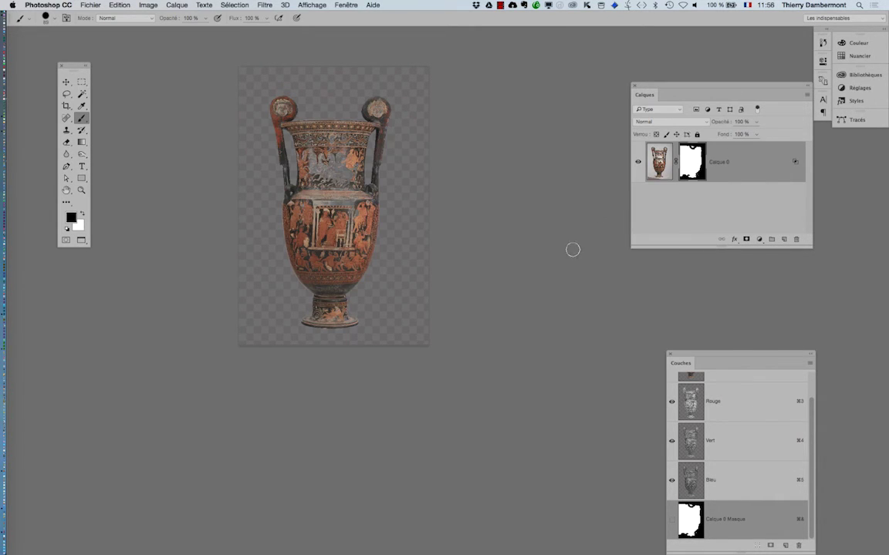